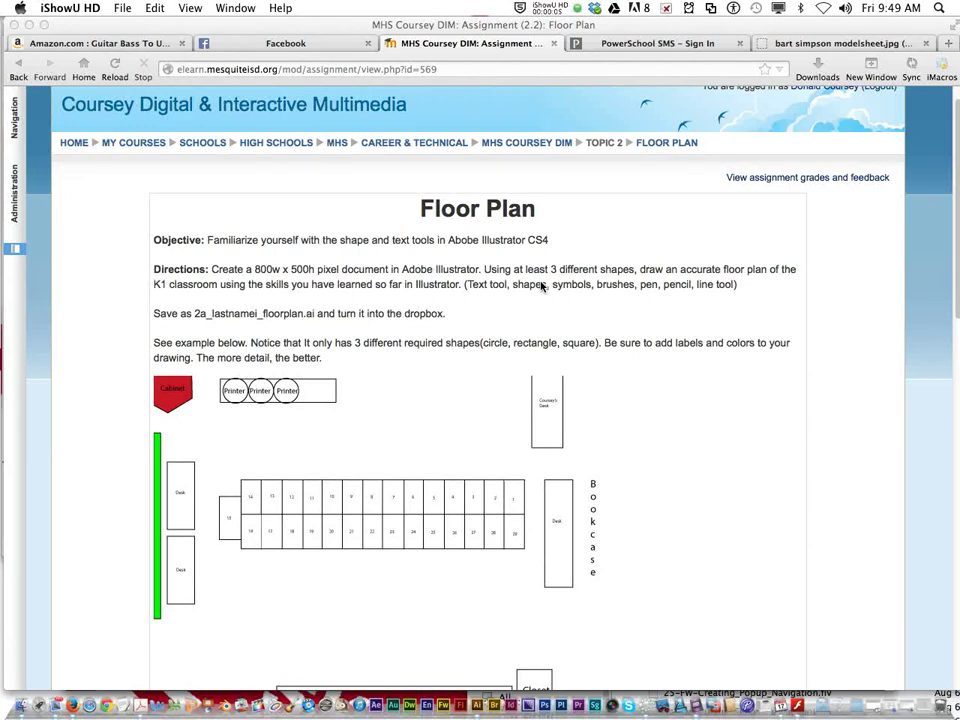
Go back to the course's lessons page and open the Floor Plan assignment
{"action": "left_click", "coordinate": [539, 144]}
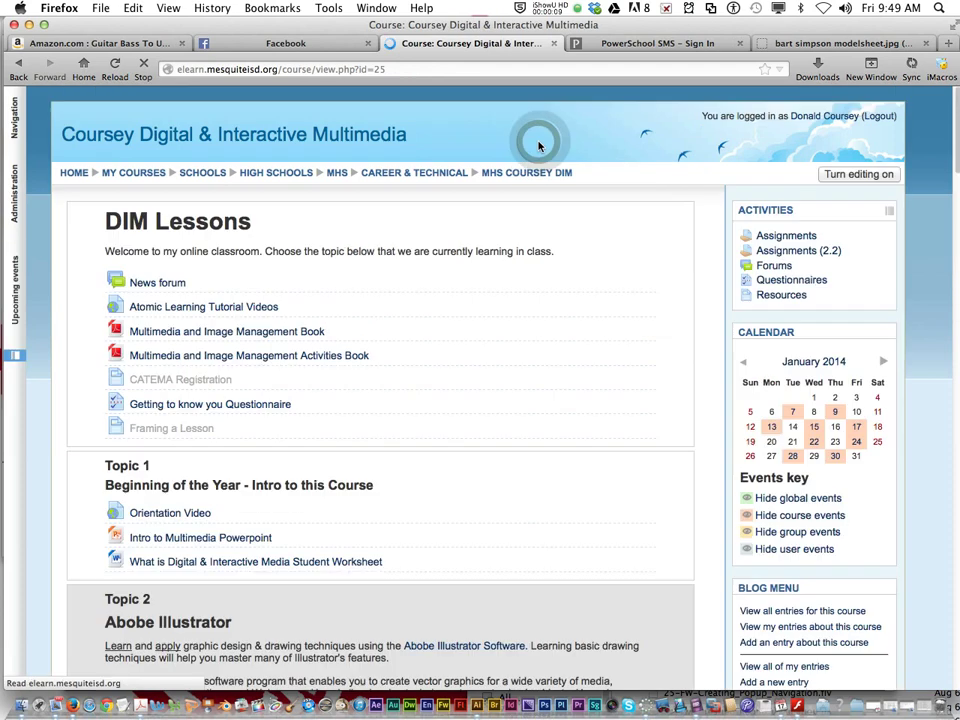
{"action": "scroll", "coordinate": [410, 276], "scroll_direction": "down", "scroll_amount": 1}
{"action": "scroll", "coordinate": [410, 276], "scroll_direction": "down", "scroll_amount": 8}
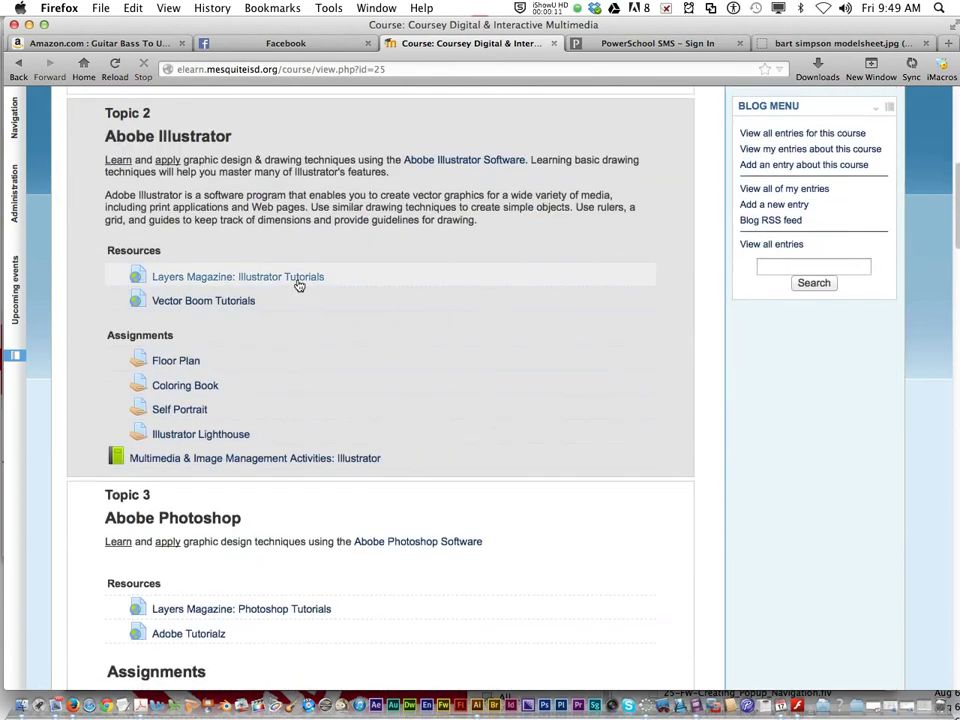
{"action": "left_click", "coordinate": [172, 363]}
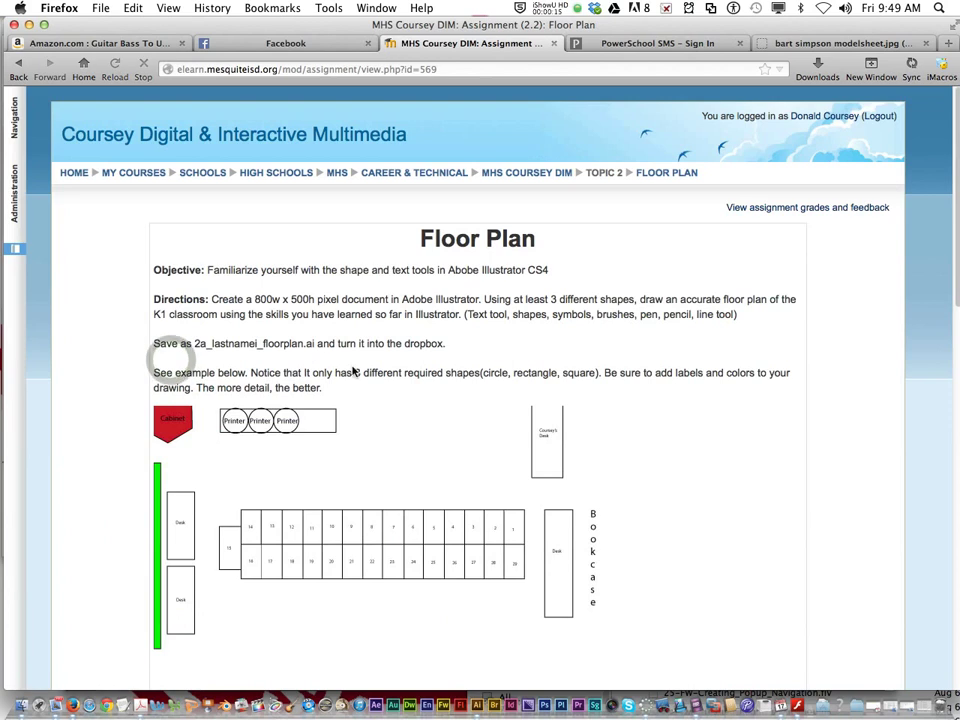
Scroll past the example floor plans and seating chart to the five-item check list and due date
{"action": "scroll", "coordinate": [351, 370], "scroll_direction": "down", "scroll_amount": 2}
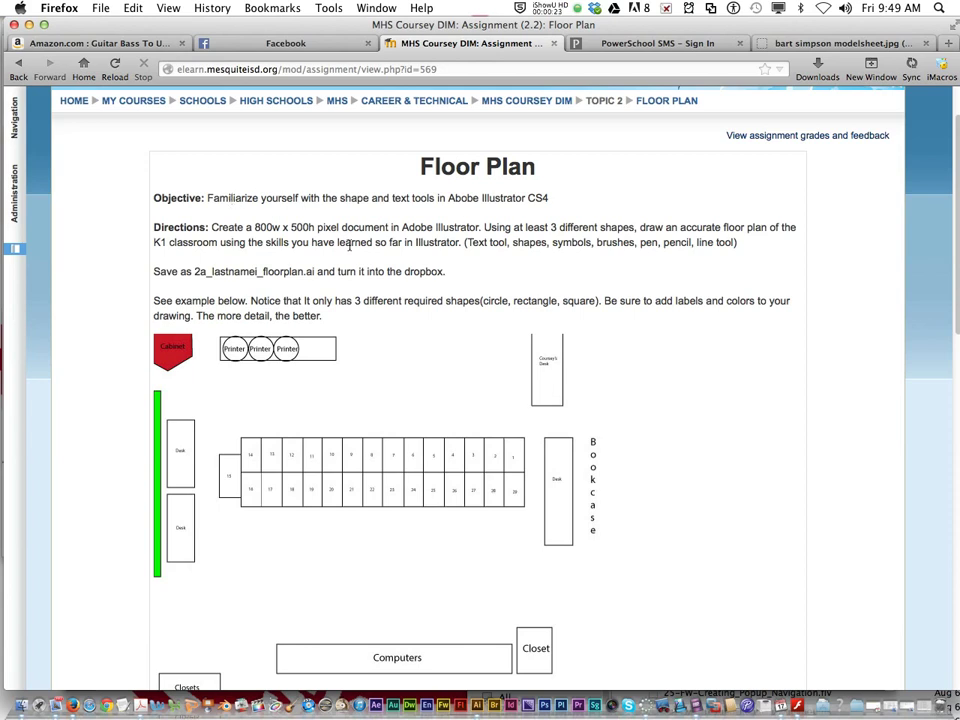
{"action": "scroll", "coordinate": [349, 244], "scroll_direction": "down", "scroll_amount": 1}
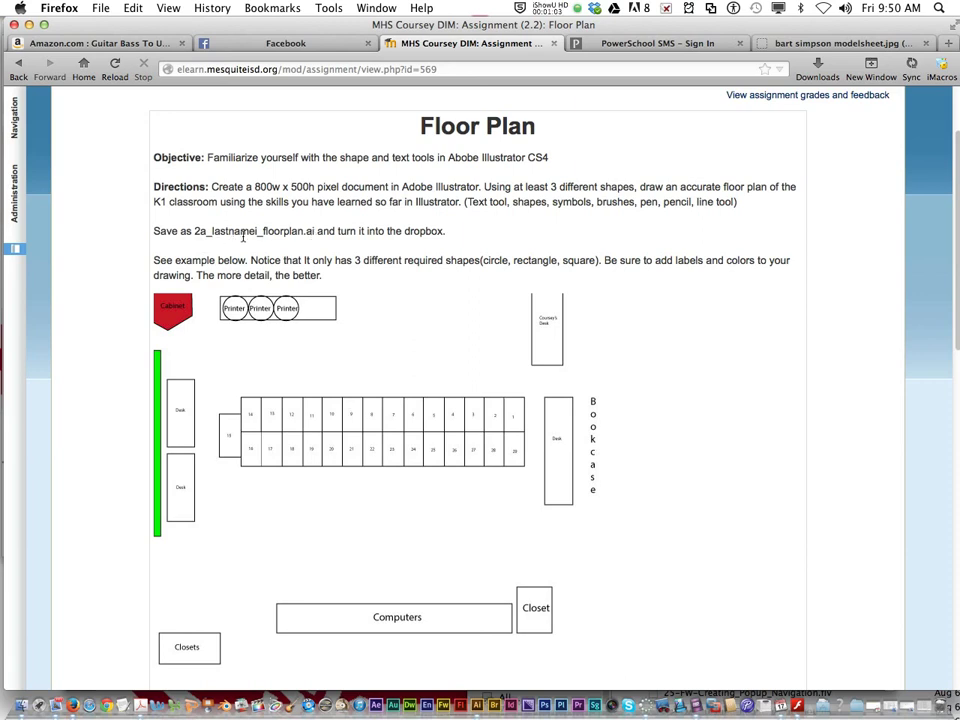
{"action": "scroll", "coordinate": [263, 280], "scroll_direction": "down", "scroll_amount": 5}
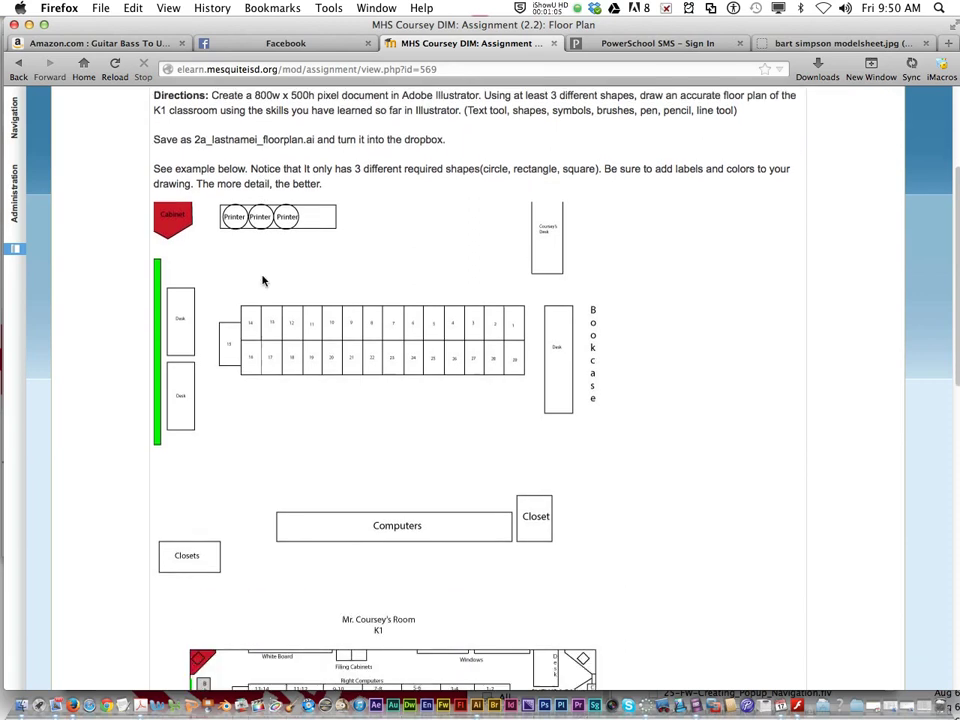
{"action": "scroll", "coordinate": [263, 280], "scroll_direction": "up", "scroll_amount": 3}
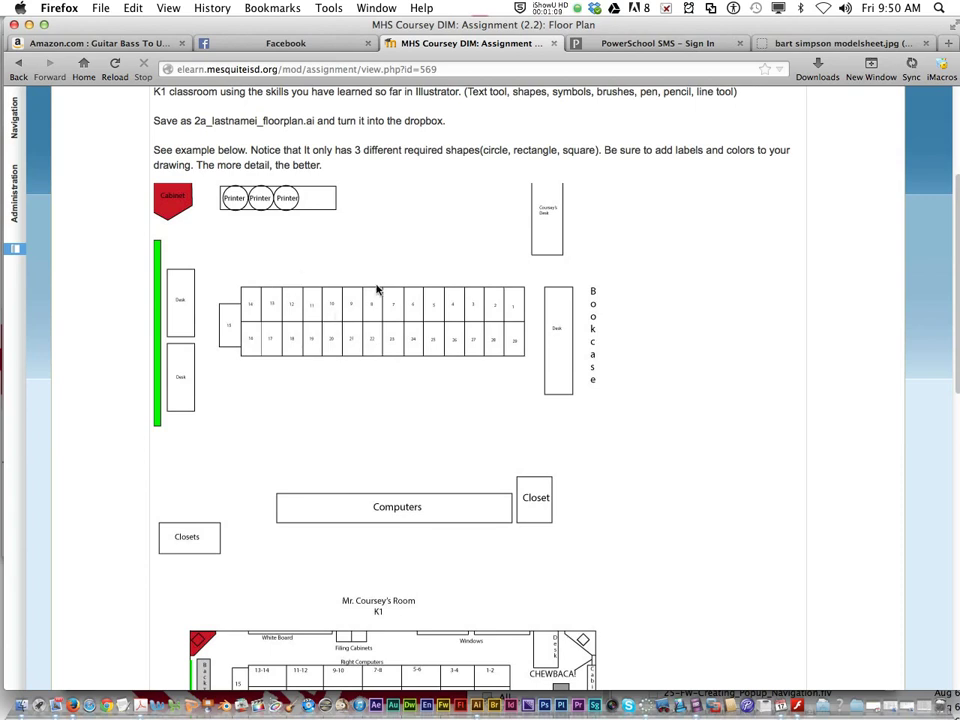
{"action": "scroll", "coordinate": [376, 290], "scroll_direction": "down", "scroll_amount": 2}
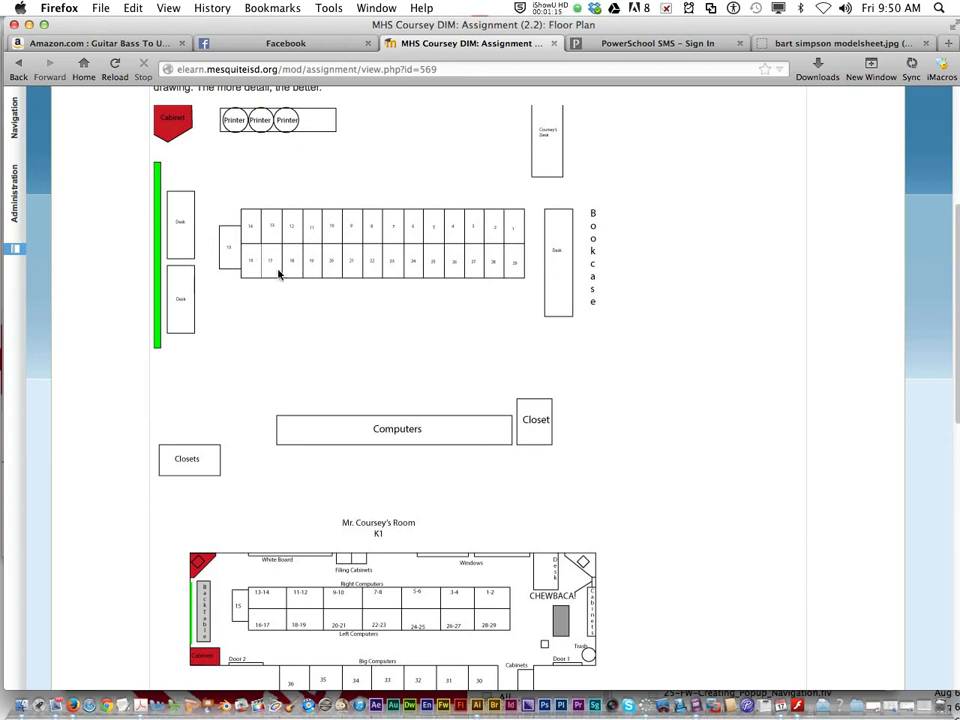
{"action": "scroll", "coordinate": [375, 193], "scroll_direction": "up", "scroll_amount": 1}
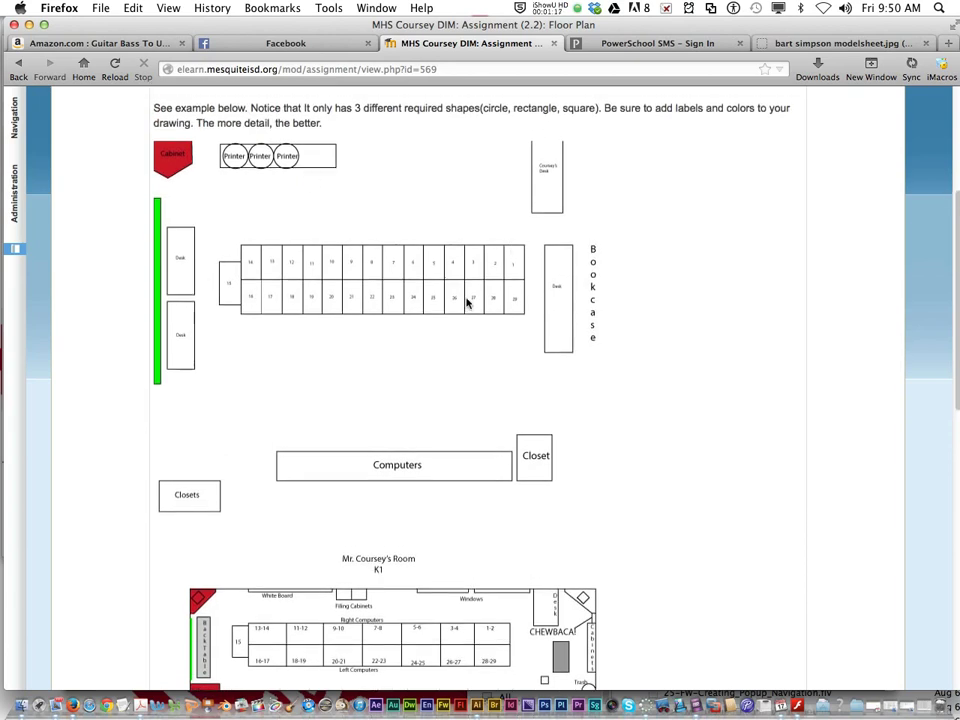
{"action": "scroll", "coordinate": [516, 292], "scroll_direction": "down", "scroll_amount": 6}
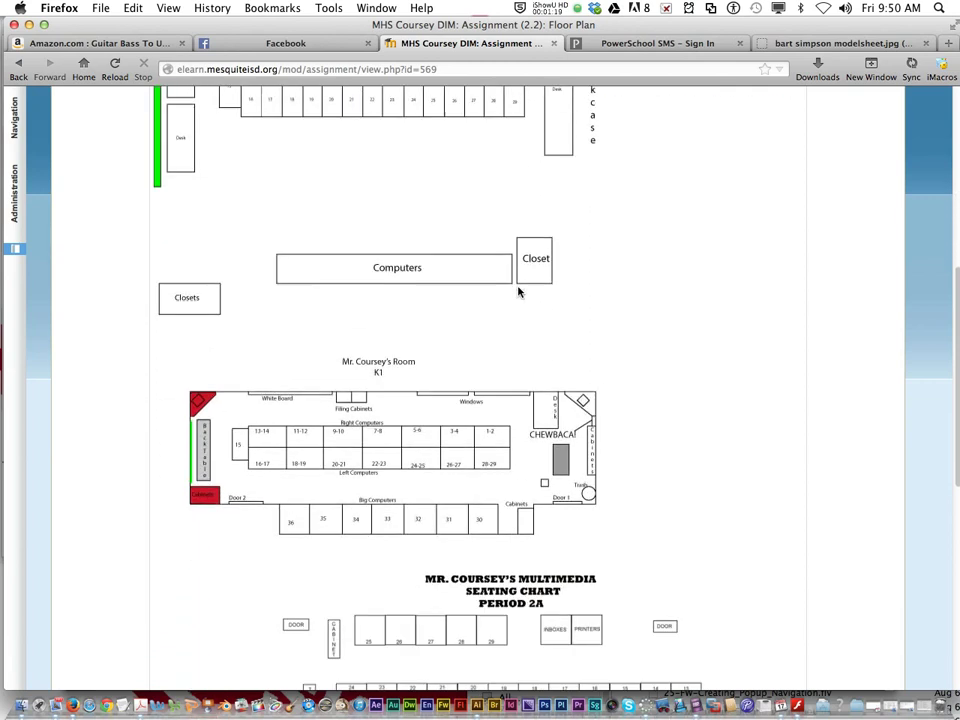
{"action": "scroll", "coordinate": [505, 288], "scroll_direction": "down", "scroll_amount": 1}
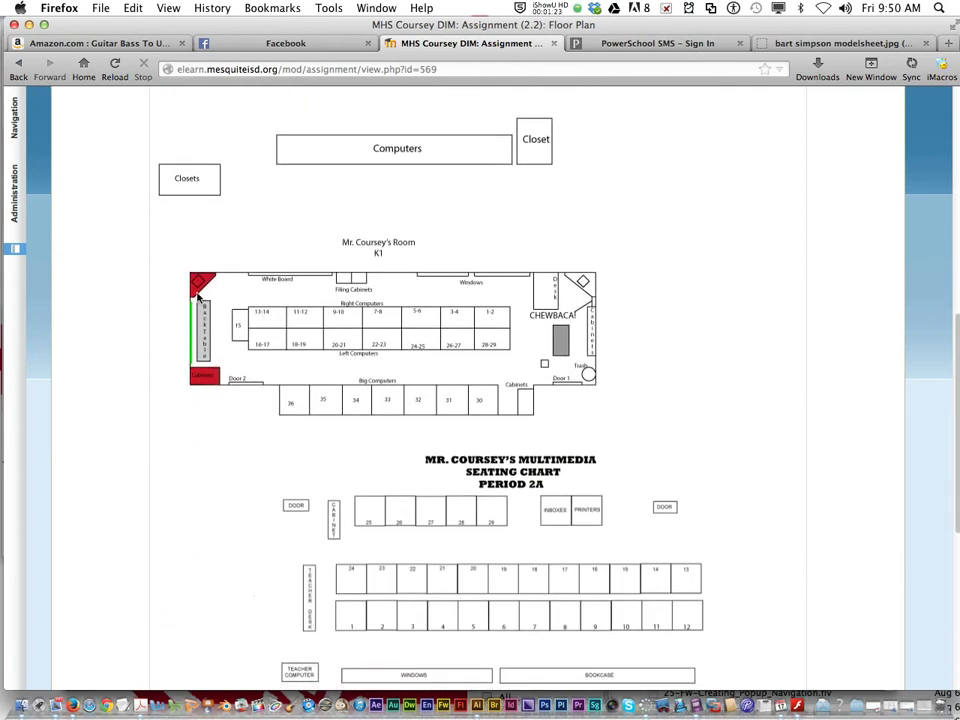
{"action": "scroll", "coordinate": [490, 342], "scroll_direction": "down", "scroll_amount": 3}
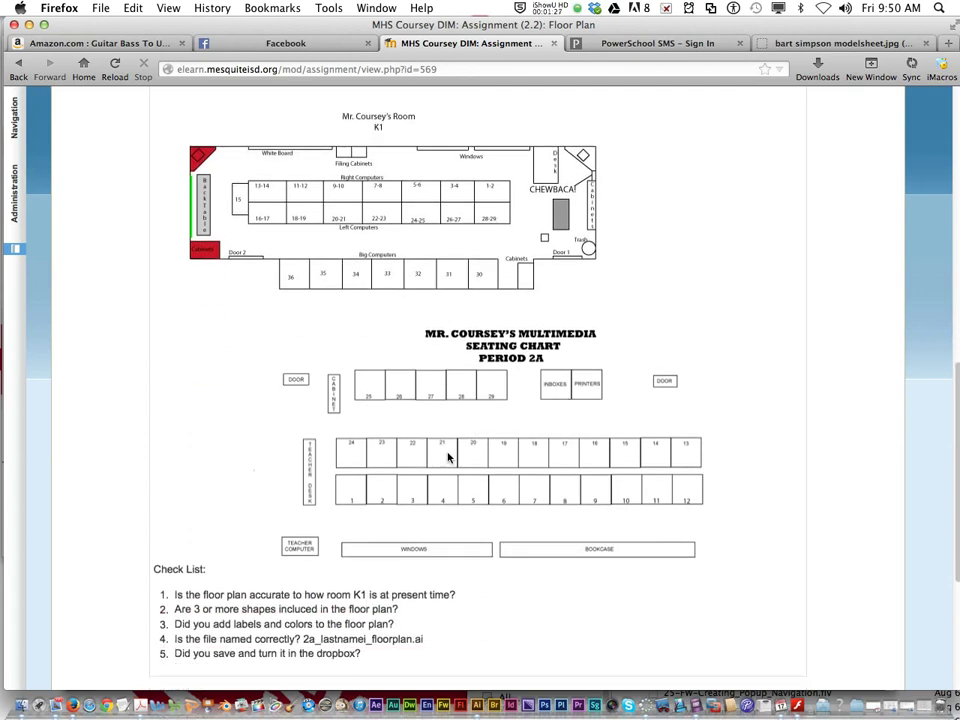
{"action": "scroll", "coordinate": [443, 456], "scroll_direction": "down", "scroll_amount": 4}
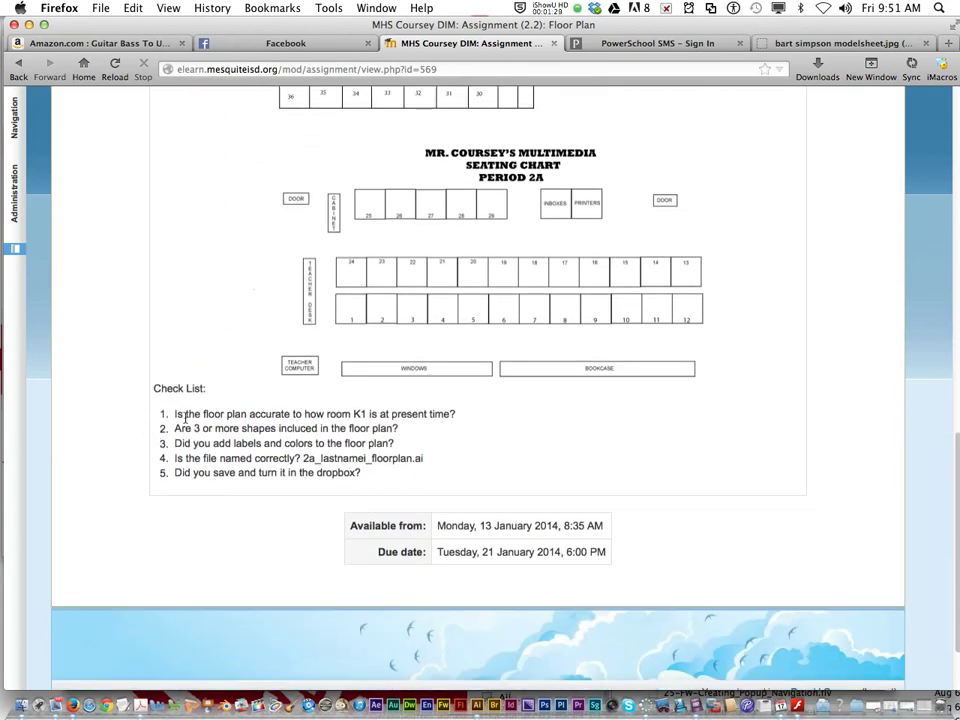
{"action": "left_click_drag", "start_coordinate": [176, 413], "coordinate": [433, 417]}
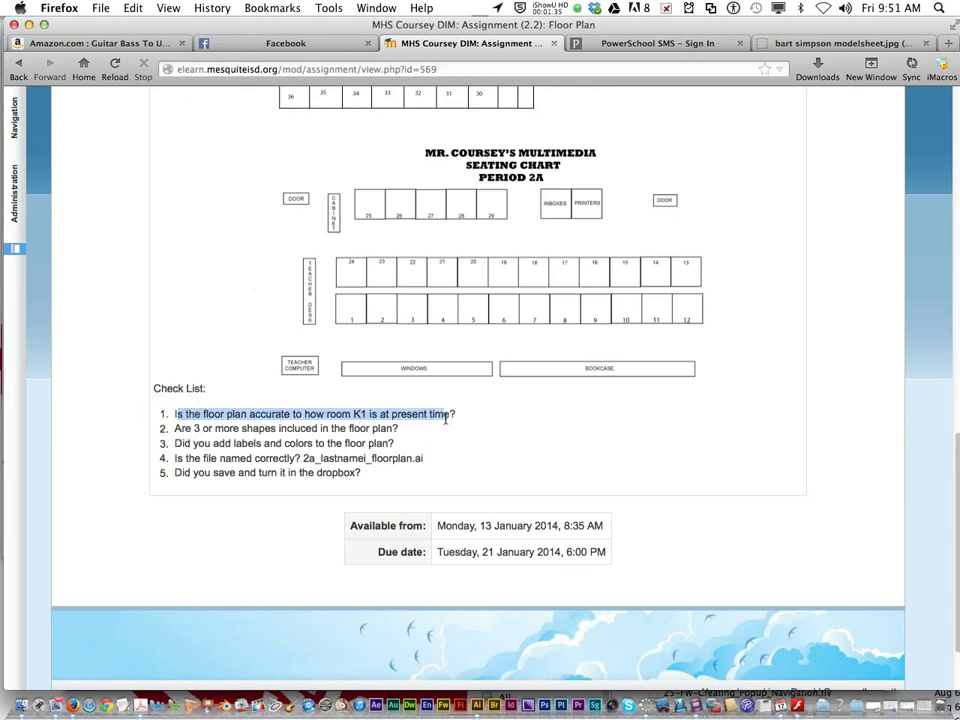
{"action": "left_click_drag", "start_coordinate": [278, 428], "coordinate": [396, 432]}
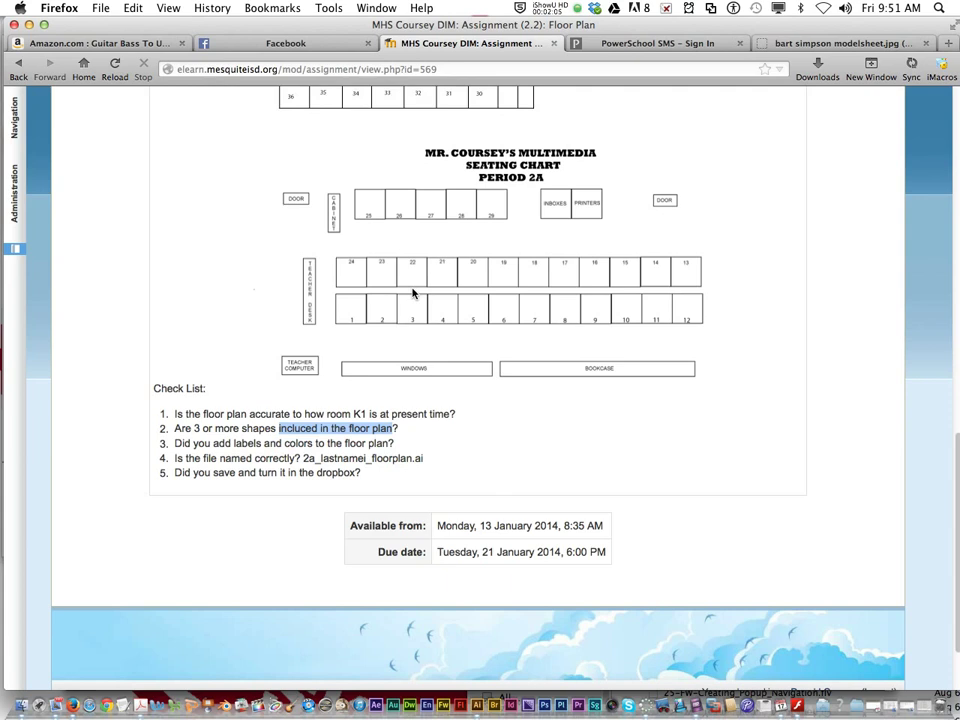
Switch from Firefox to Illustrator showing the finished RK1-2013.ai classroom floor plan
{"action": "scroll", "coordinate": [405, 295], "scroll_direction": "up", "scroll_amount": 10}
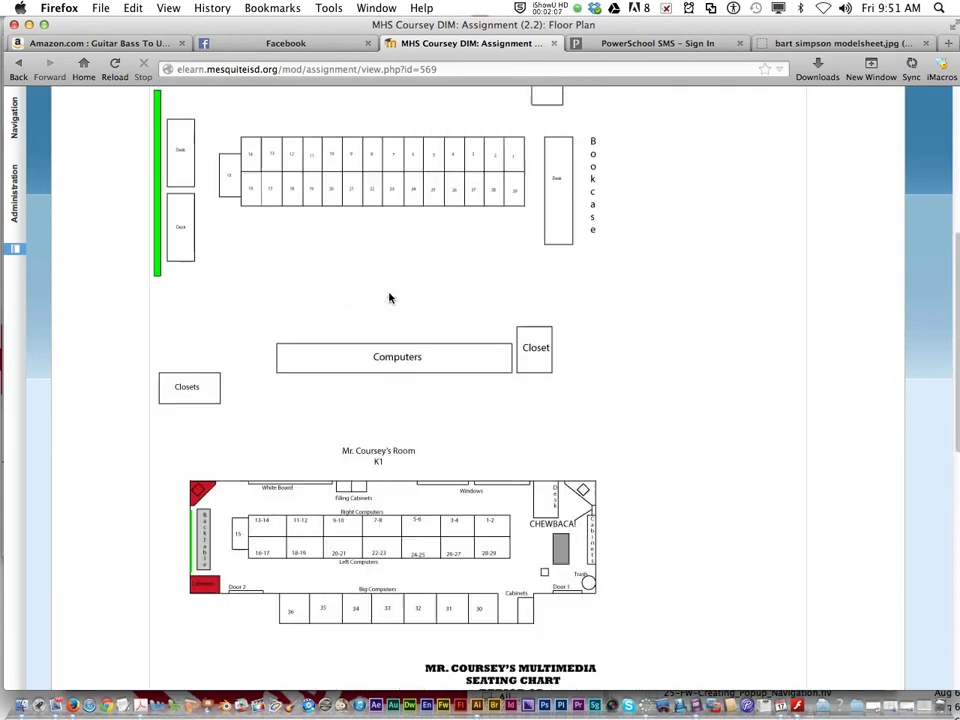
{"action": "scroll", "coordinate": [390, 297], "scroll_direction": "up", "scroll_amount": 6}
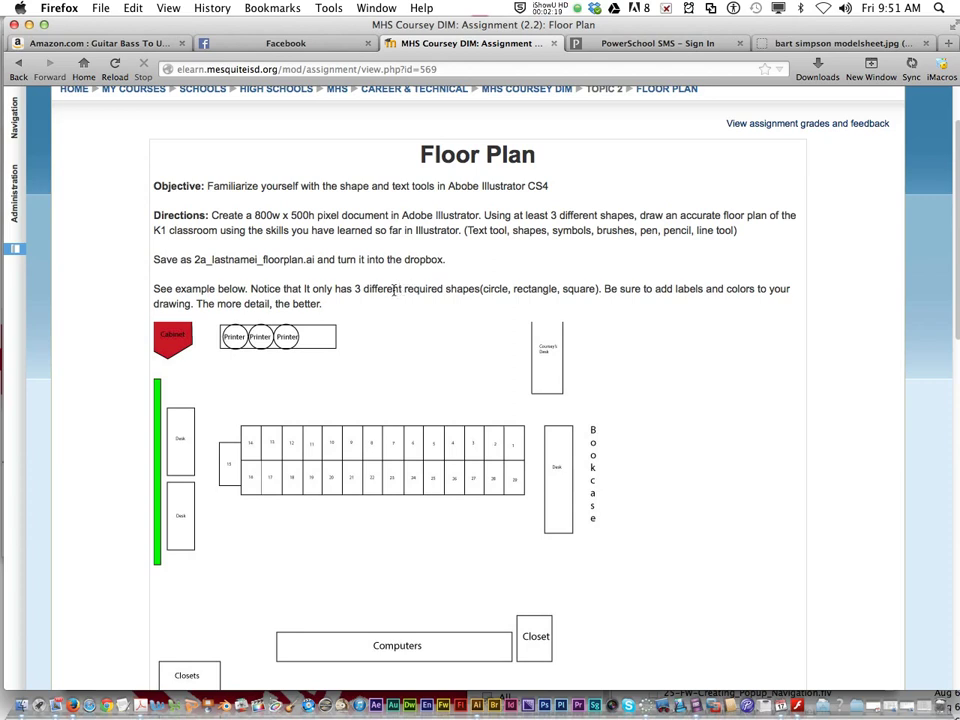
{"action": "key", "text": "super+Tab"}
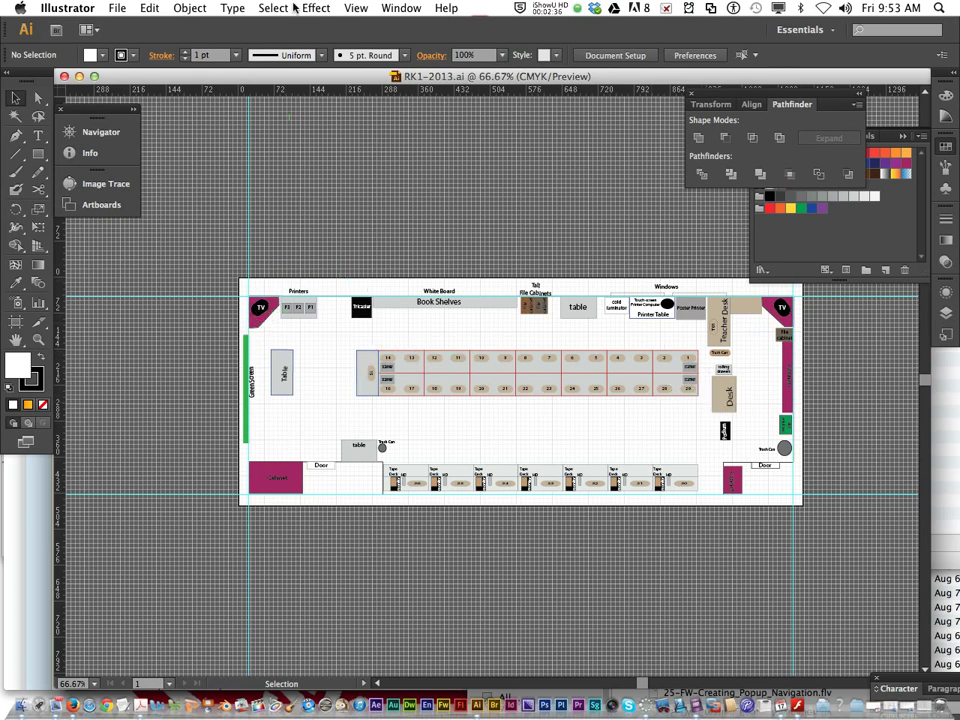
{"action": "left_click", "coordinate": [358, 8]}
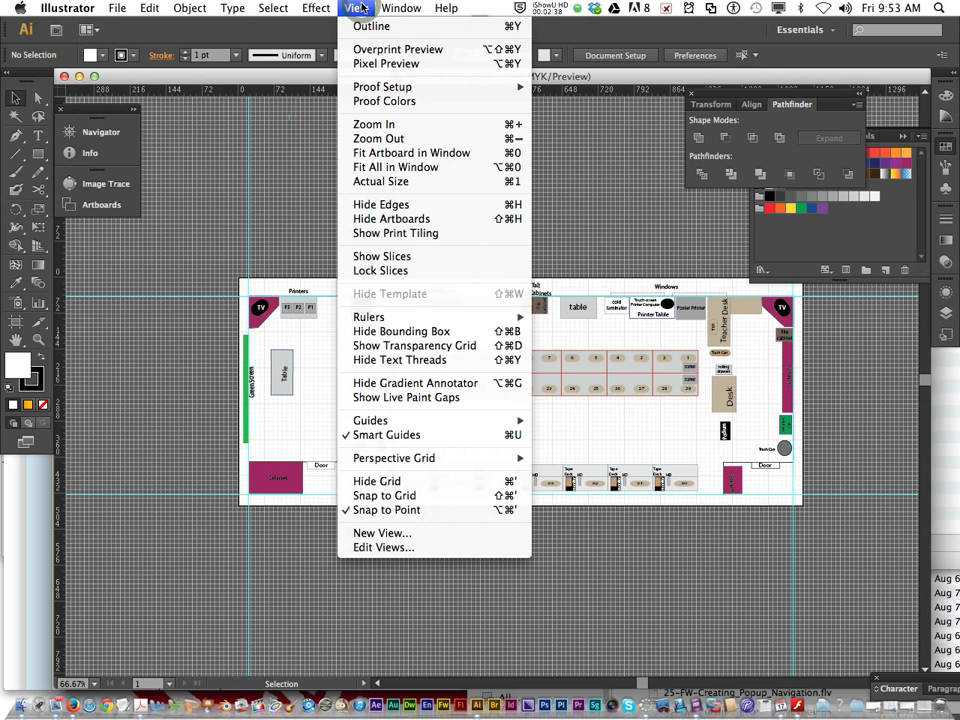
{"action": "mouse_move", "coordinate": [451, 423]}
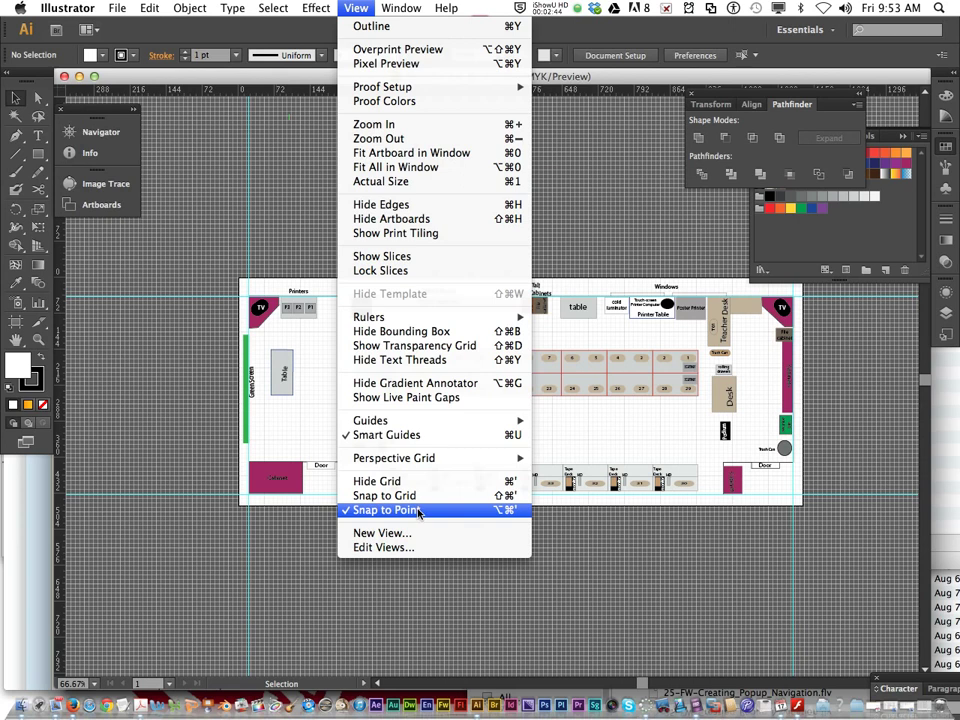
{"action": "mouse_move", "coordinate": [489, 319]}
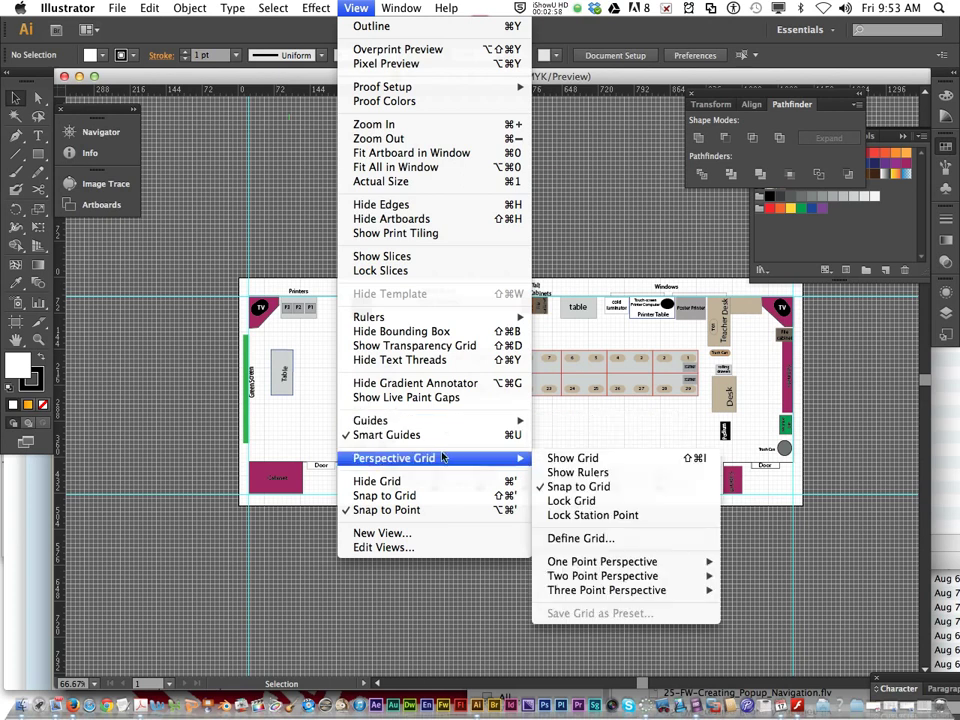
{"action": "left_click", "coordinate": [314, 542]}
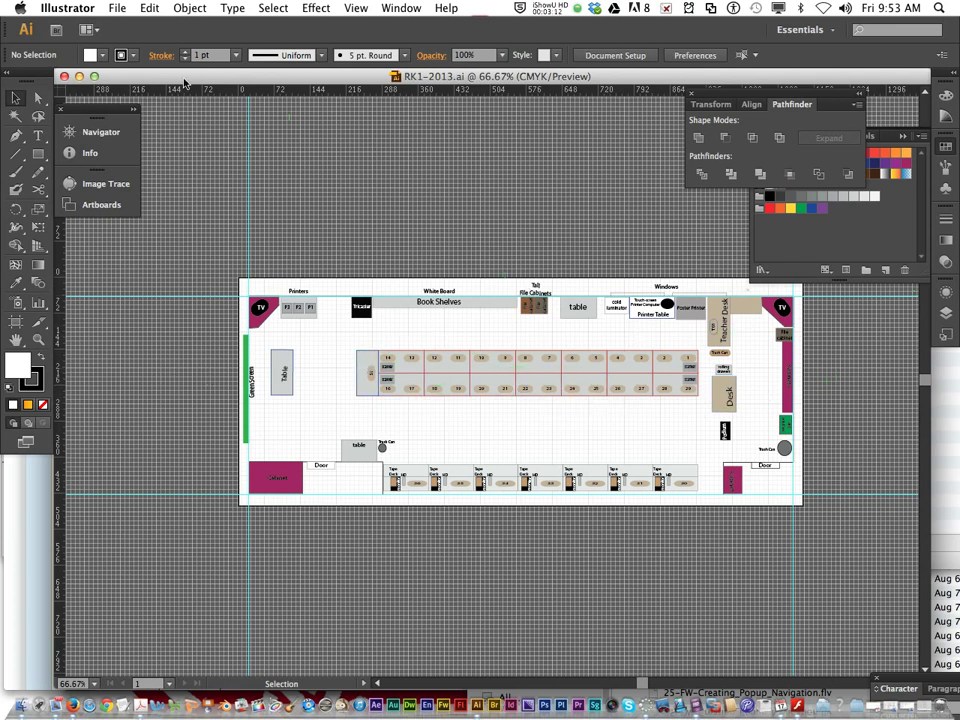
{"action": "left_click", "coordinate": [396, 8]}
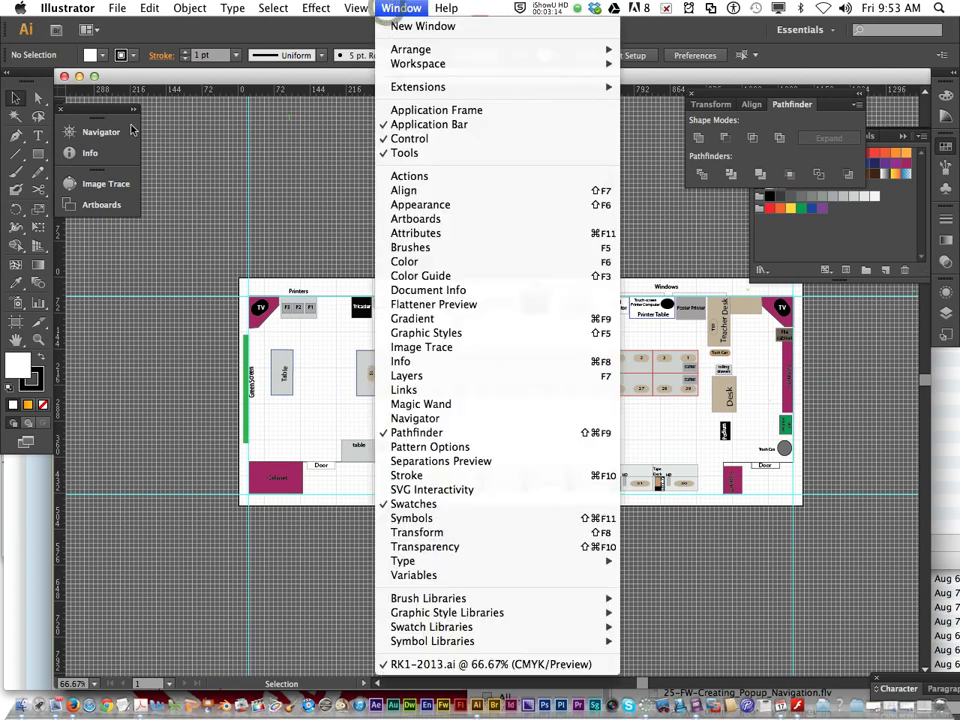
Show the Navigator panel and zoom the floor plan in to 150%
{"action": "key", "text": "Escape"}
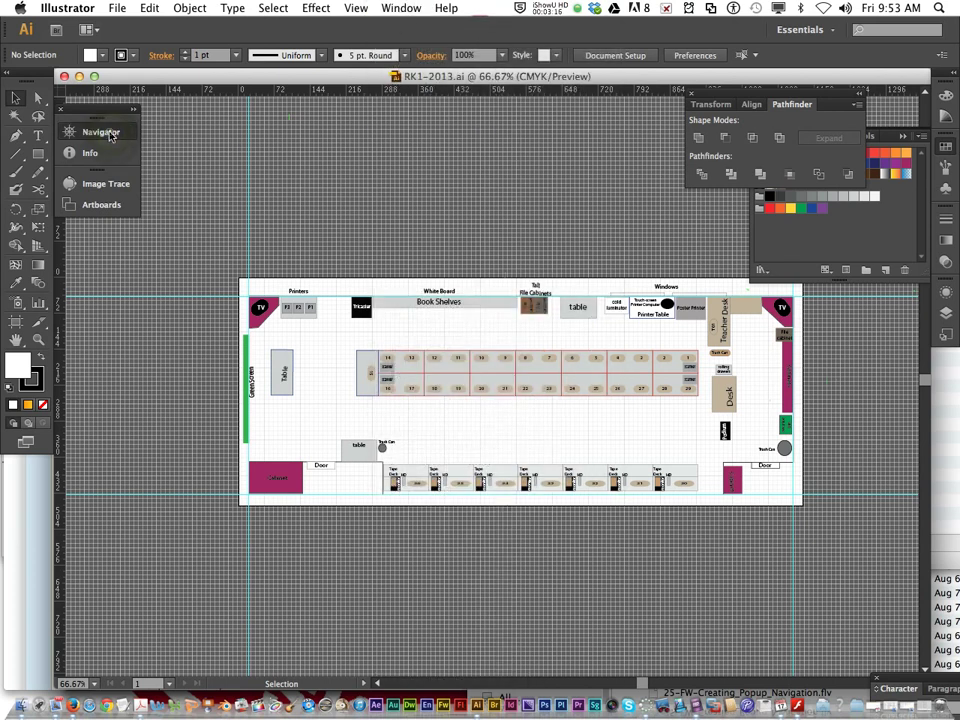
{"action": "left_click", "coordinate": [103, 132]}
{"action": "left_click", "coordinate": [316, 324]}
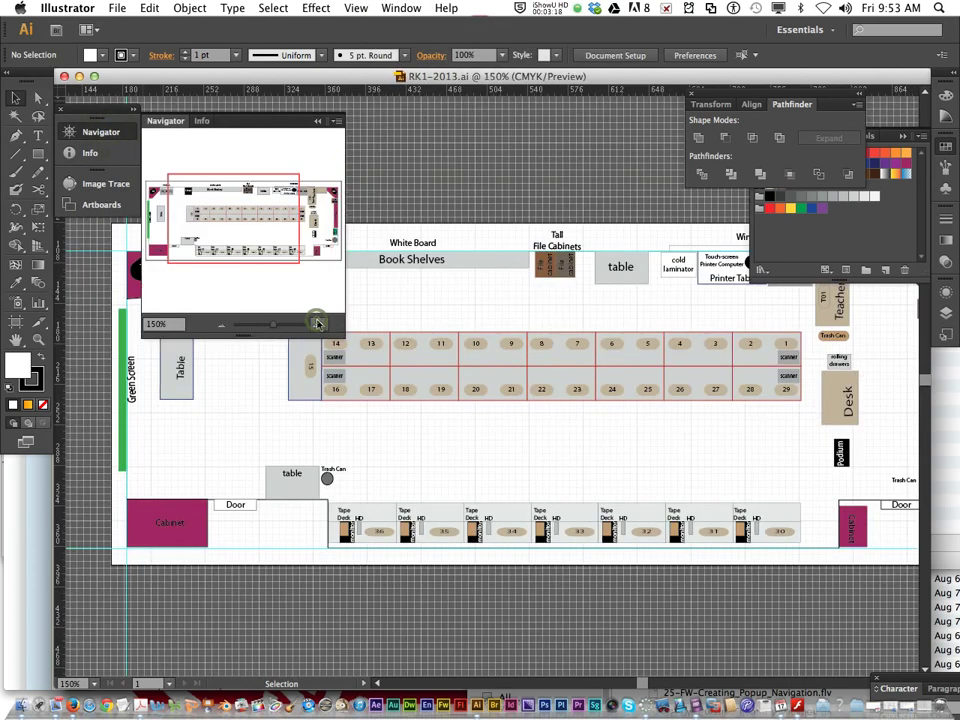
{"action": "left_click", "coordinate": [316, 324]}
Pan across the plan to the teacher desk corner, then zoom back out to 66.67%
{"action": "left_click_drag", "start_coordinate": [250, 232], "coordinate": [308, 207]}
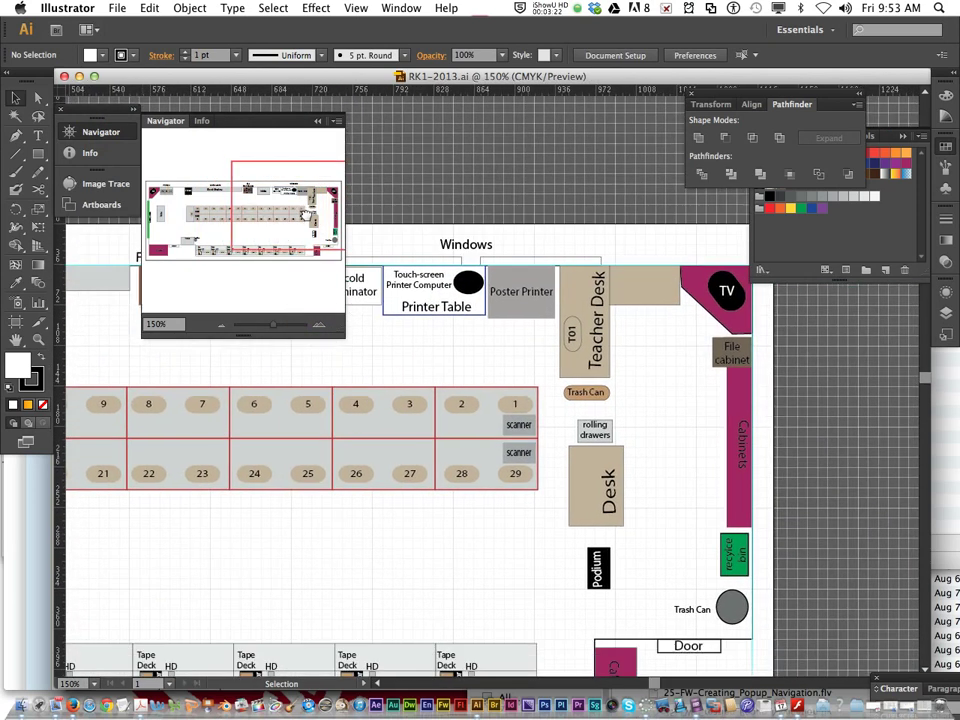
{"action": "left_click_drag", "start_coordinate": [305, 215], "coordinate": [255, 197]}
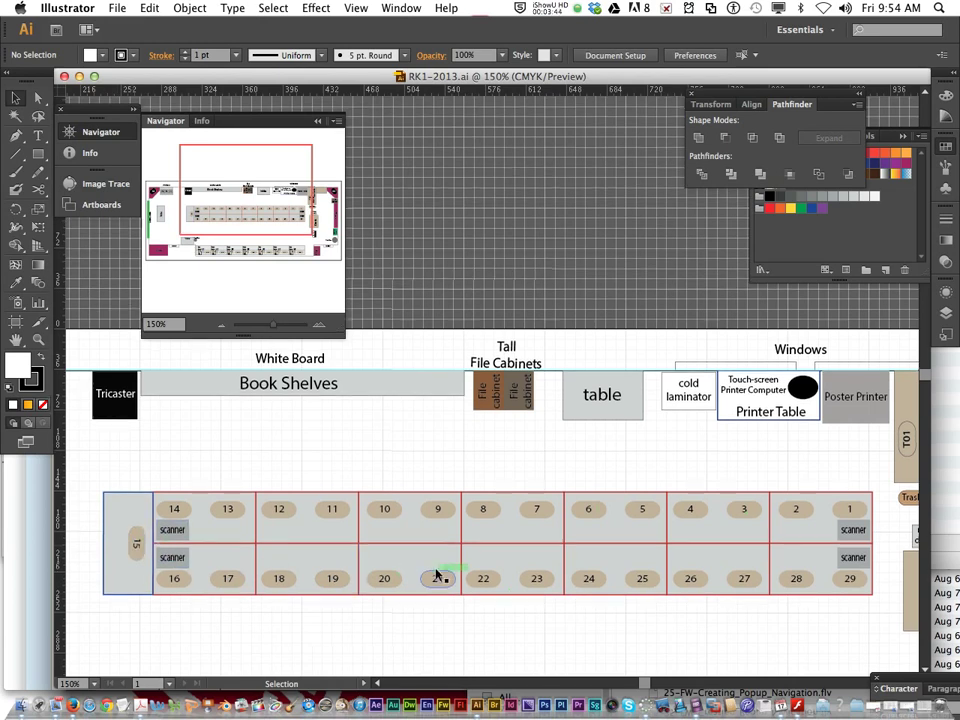
{"action": "scroll", "coordinate": [435, 572], "scroll_direction": "down", "scroll_amount": 10}
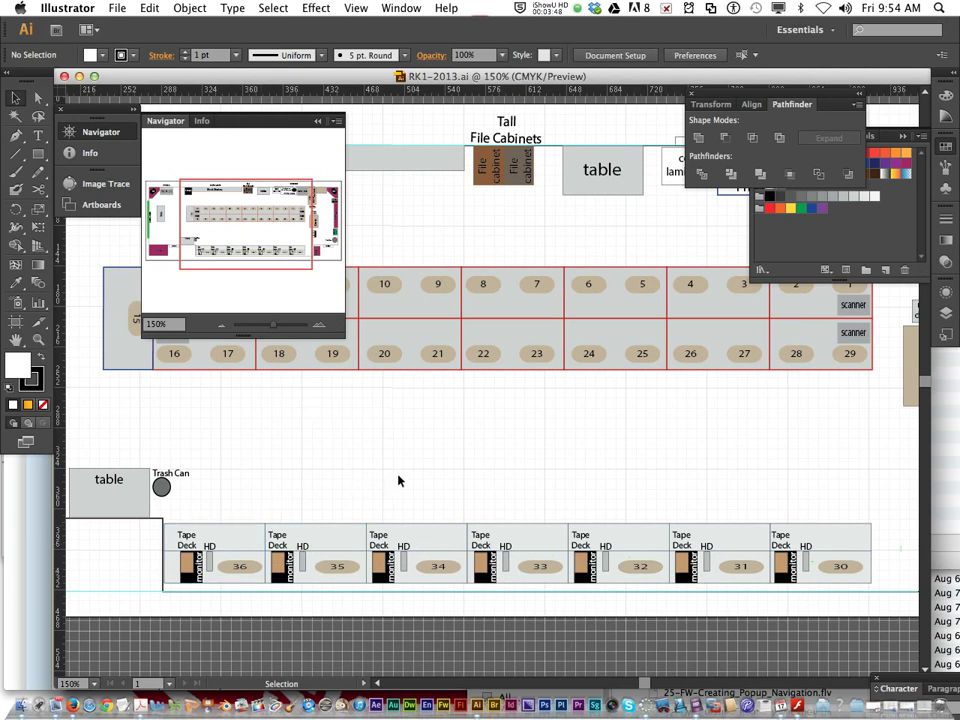
{"action": "left_click", "coordinate": [226, 325]}
{"action": "left_click", "coordinate": [226, 325]}
Scroll the RK1-2013.ai view back up over the whole classroom layout
{"action": "scroll", "coordinate": [272, 356], "scroll_direction": "up", "scroll_amount": 3}
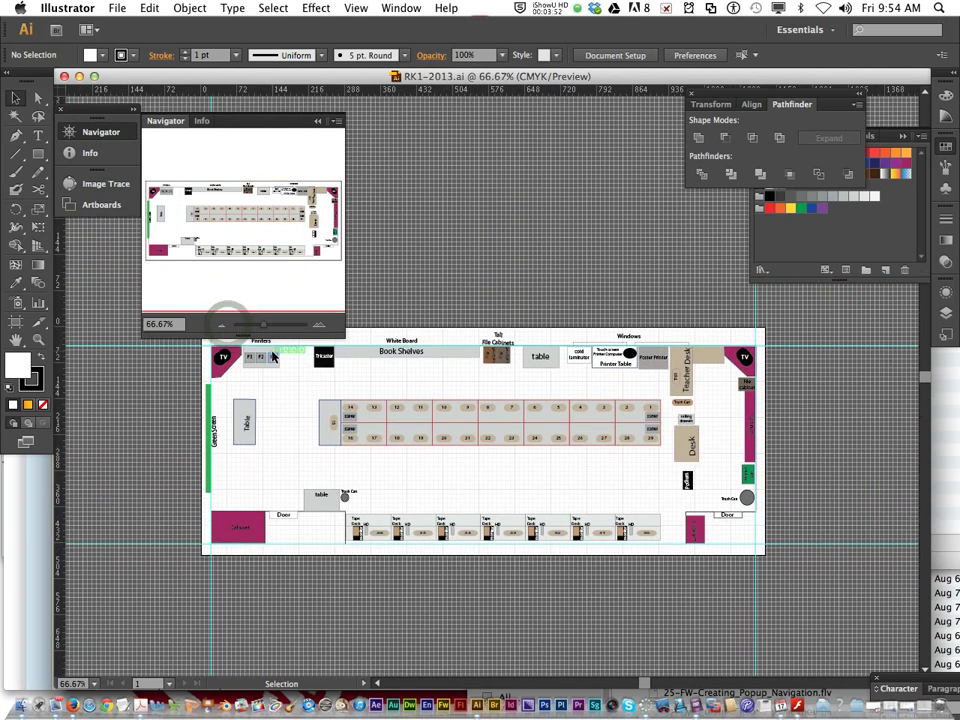
{"action": "scroll", "coordinate": [272, 356], "scroll_direction": "up", "scroll_amount": 2}
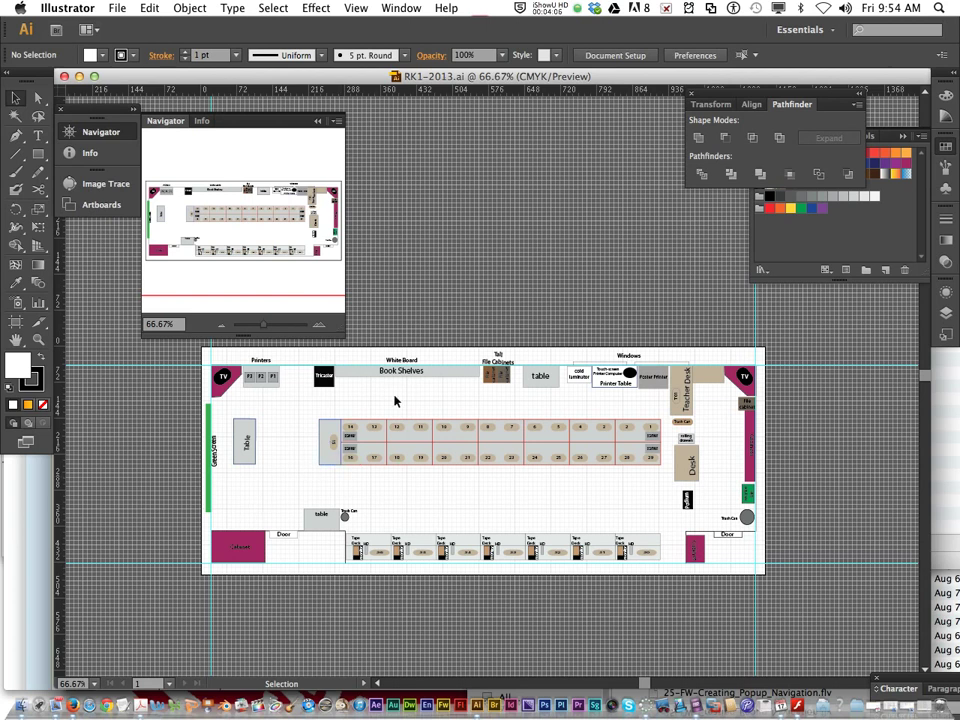
Return to the Firefox assignment page and scroll down to the check list and due dates
{"action": "left_click", "coordinate": [86, 690]}
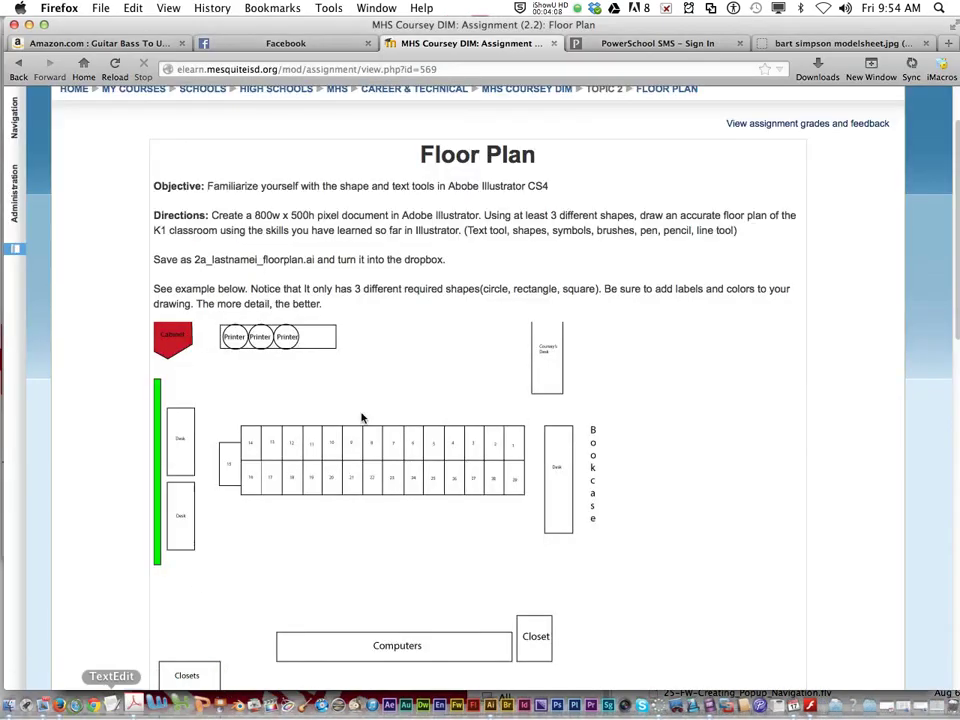
{"action": "scroll", "coordinate": [450, 407], "scroll_direction": "down", "scroll_amount": 20}
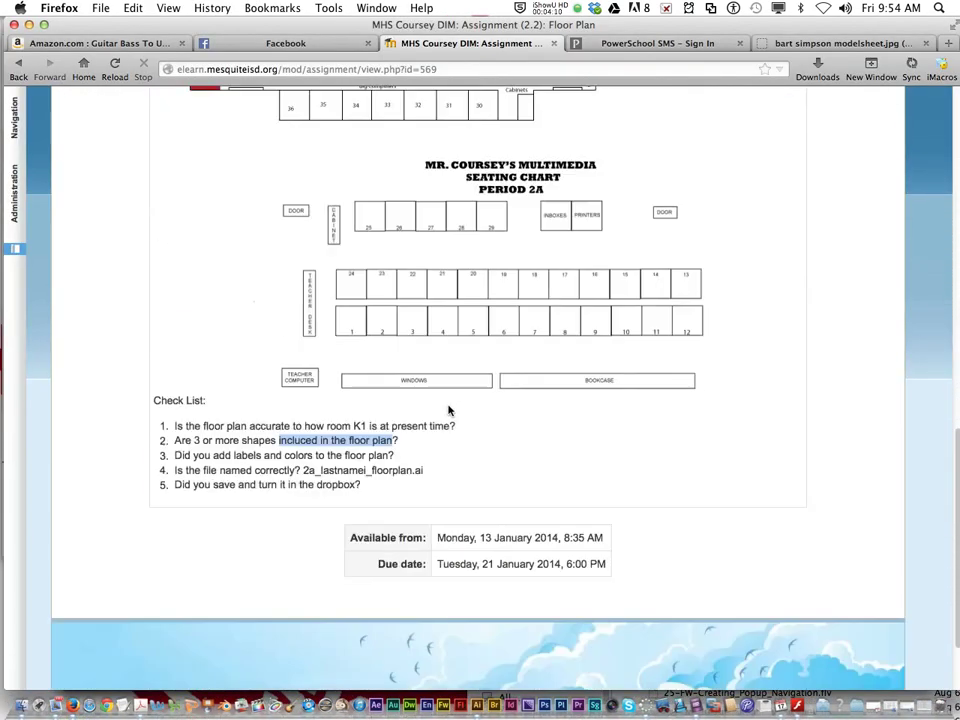